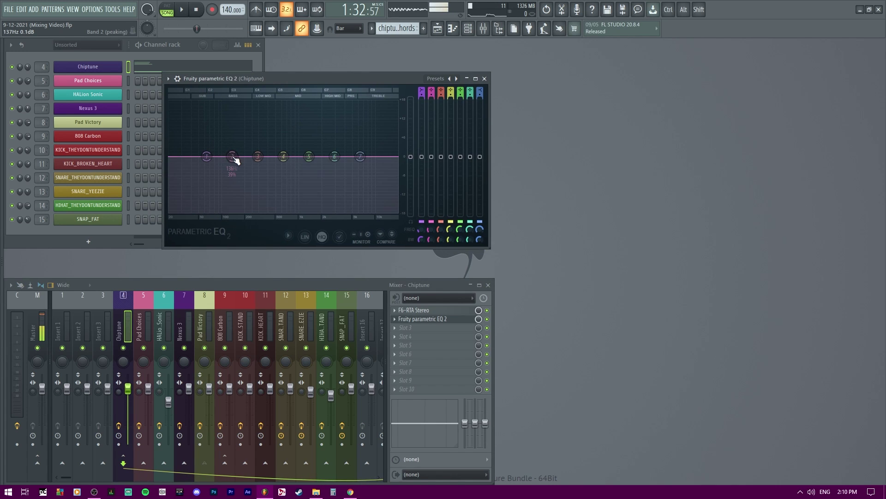
Step: Load Fruity Peak Controller into the second effect slot of the Pad Victory mixer track, keeping the Chiptune EQ visible beside it
left_click_drag(435, 168, 433, 165)
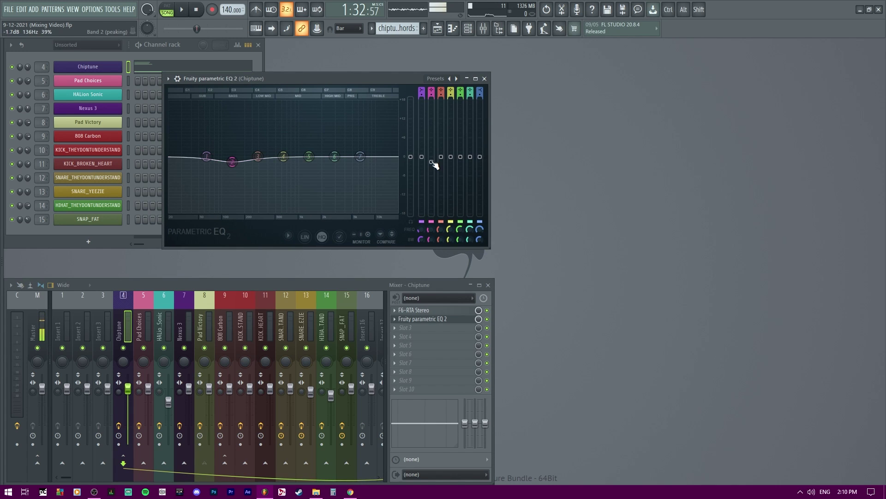
left_click(432, 162, "alt")
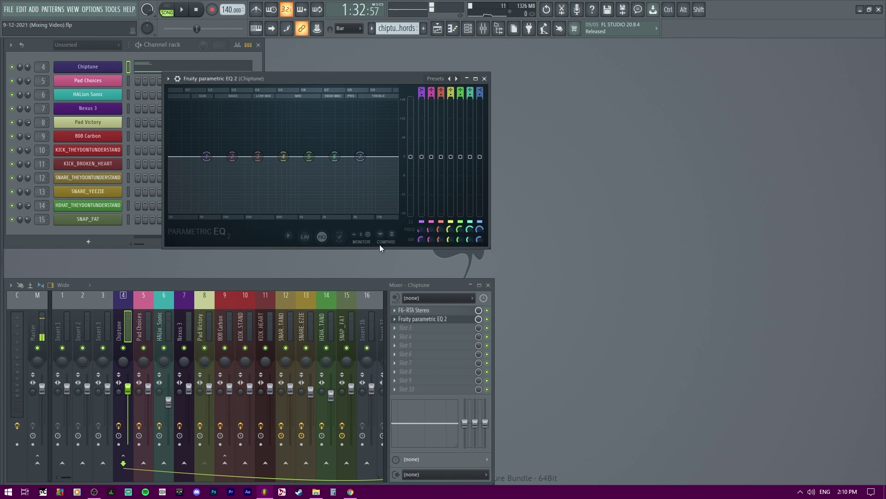
left_click(204, 300)
left_click(449, 326)
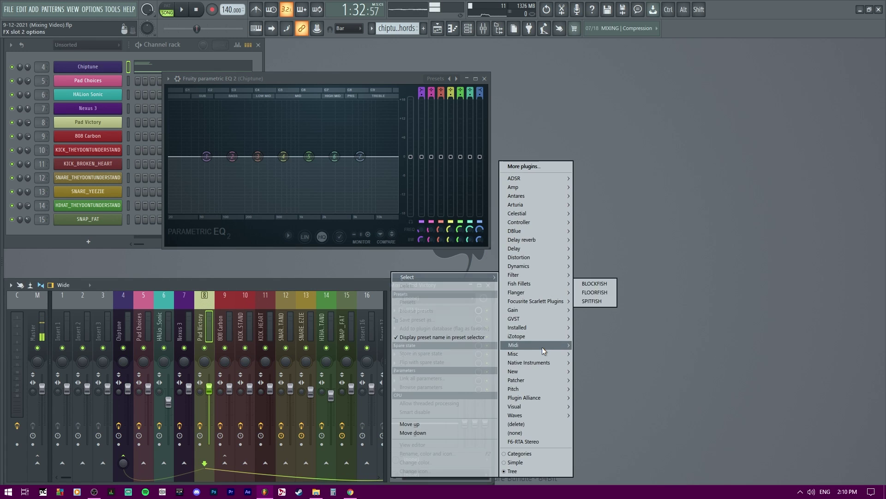
mouse_move(543, 348)
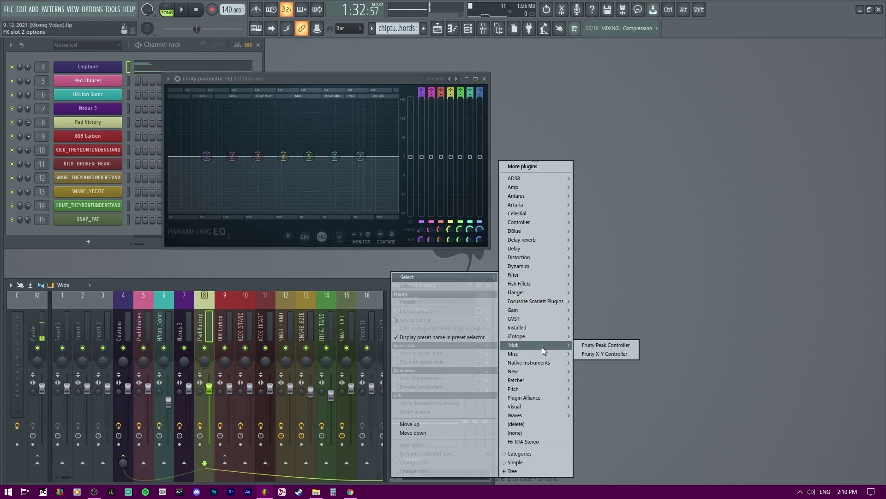
left_click(632, 347)
left_click_drag(302, 79, 156, 107)
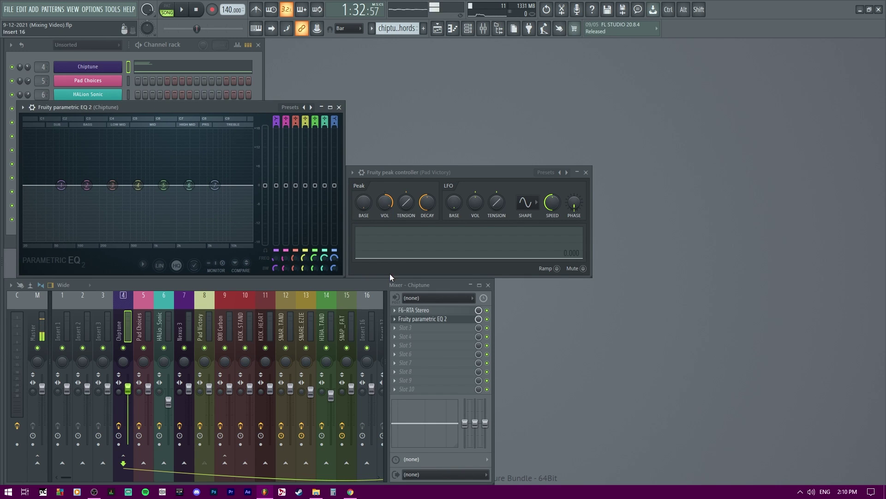
Step: Solo the Pad Victory track with its routed Chiptune track and play the song briefly to check the peak controller's response
left_click(203, 327)
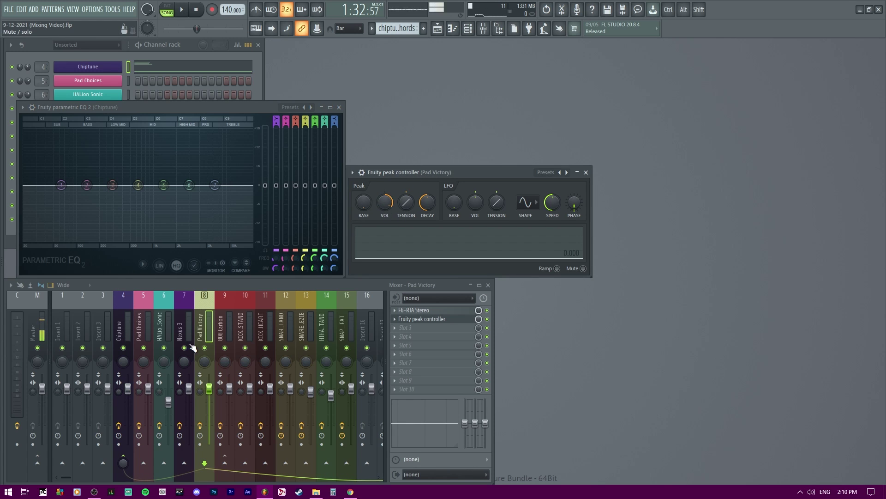
right_click(205, 347)
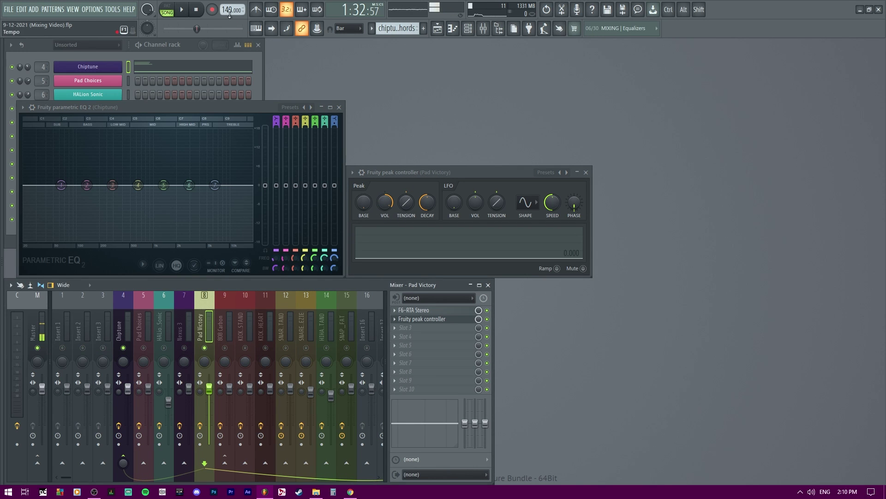
key("space")
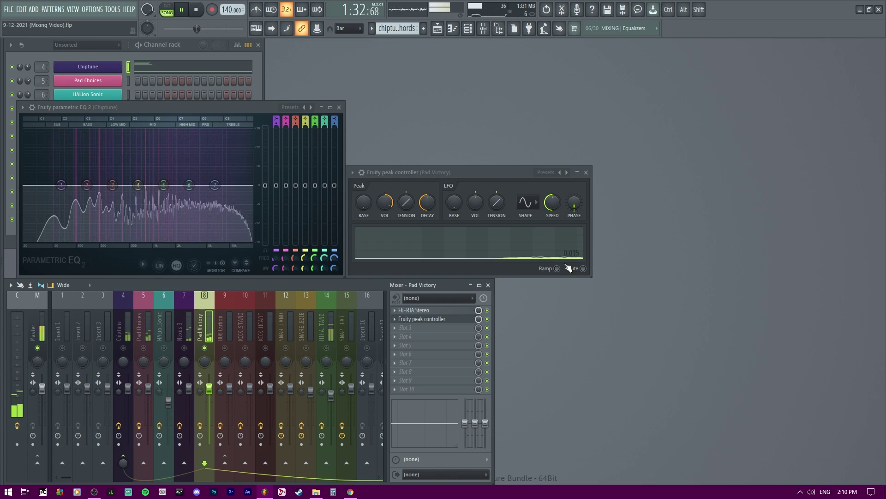
key("space")
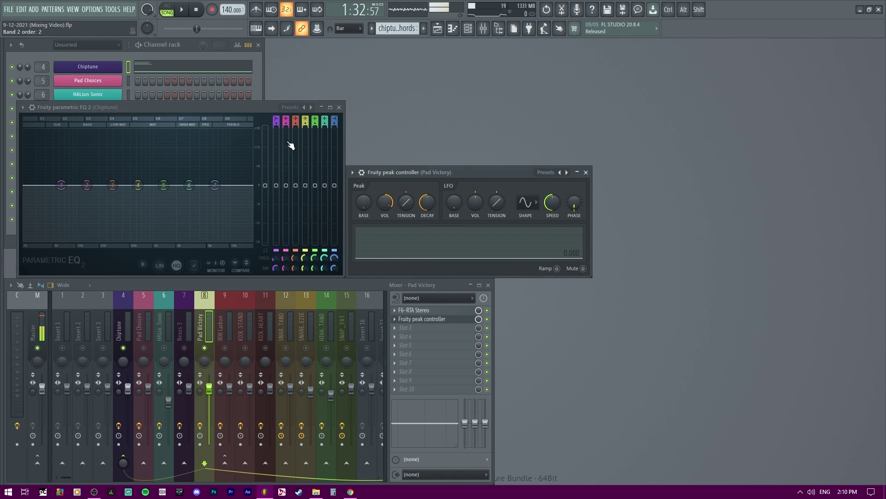
Step: Link the band 4 level of Chiptune's Fruity parametric EQ 2 to the internal controller Peak ctrl - Peak
left_click_drag(286, 185, 305, 185)
left_click(287, 192, "alt")
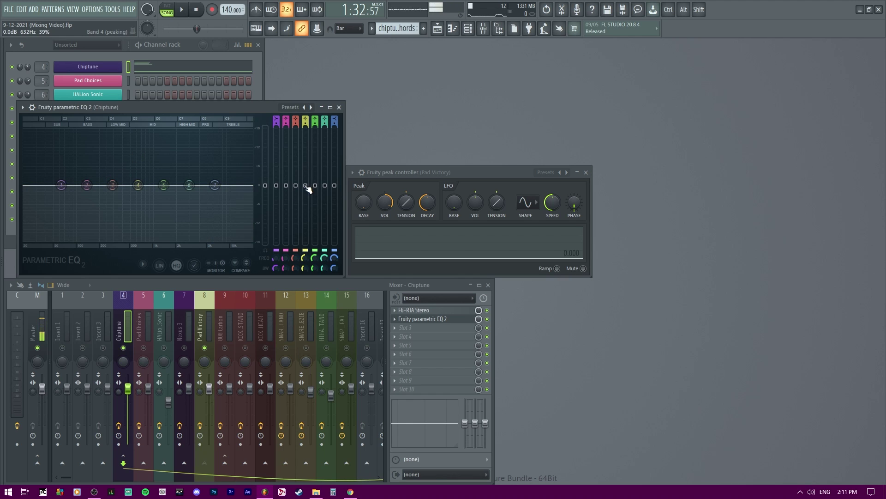
right_click(306, 187)
left_click(355, 271)
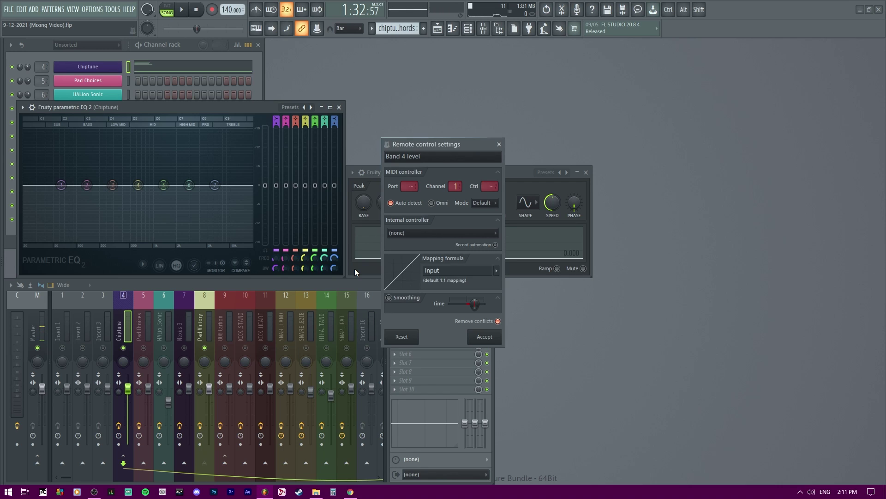
left_click(427, 234)
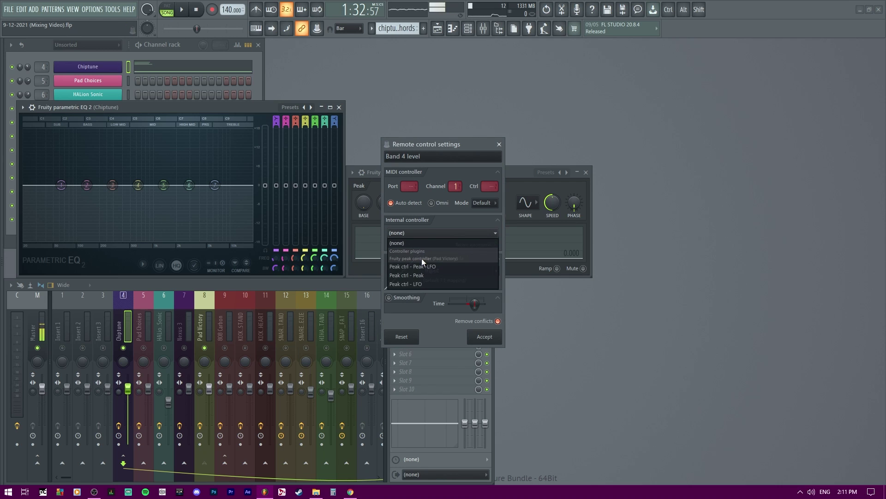
left_click(431, 276)
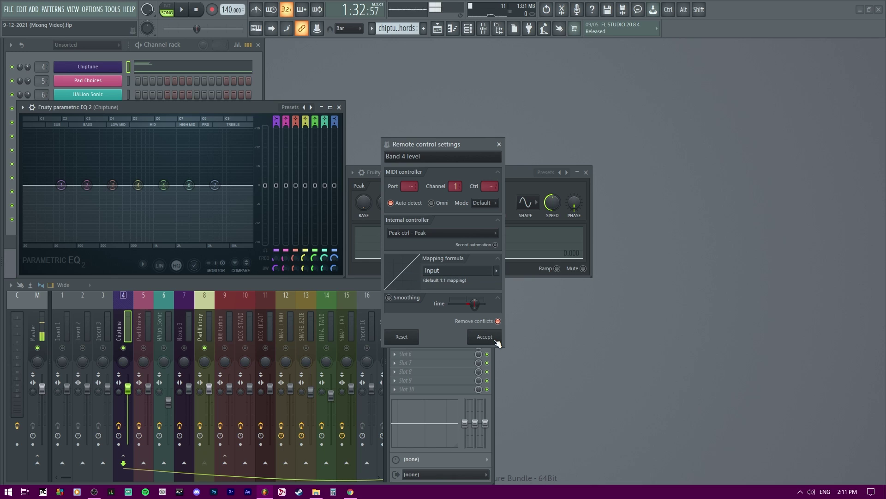
left_click(495, 339)
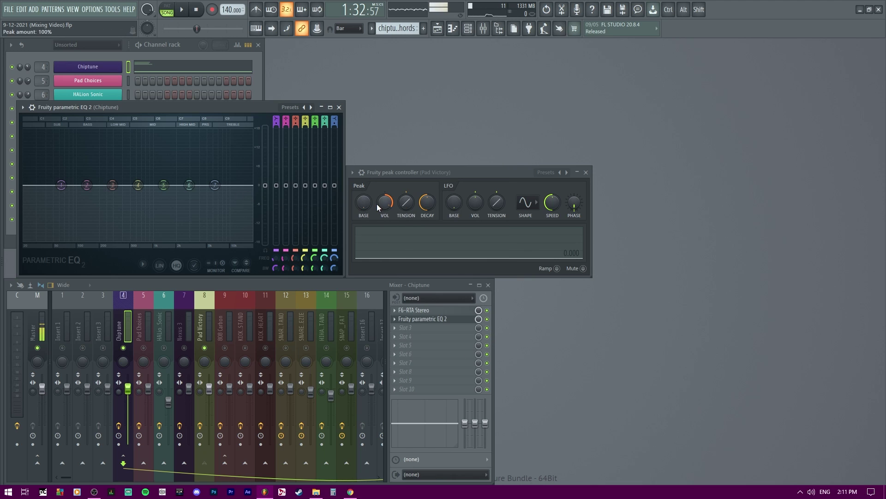
Step: Set the peak controller's base level to 50% and compare it with the copied value of the EQ's main level
left_click_drag(359, 206, 359, 178)
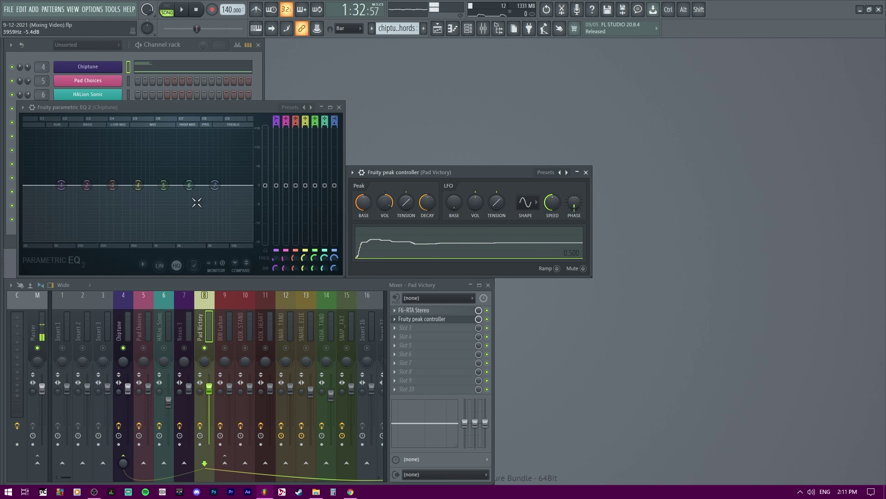
mouse_move(266, 188)
left_mouse_down()
mouse_move(267, 208)
mouse_move(265, 186)
left_mouse_up()
right_click(266, 187)
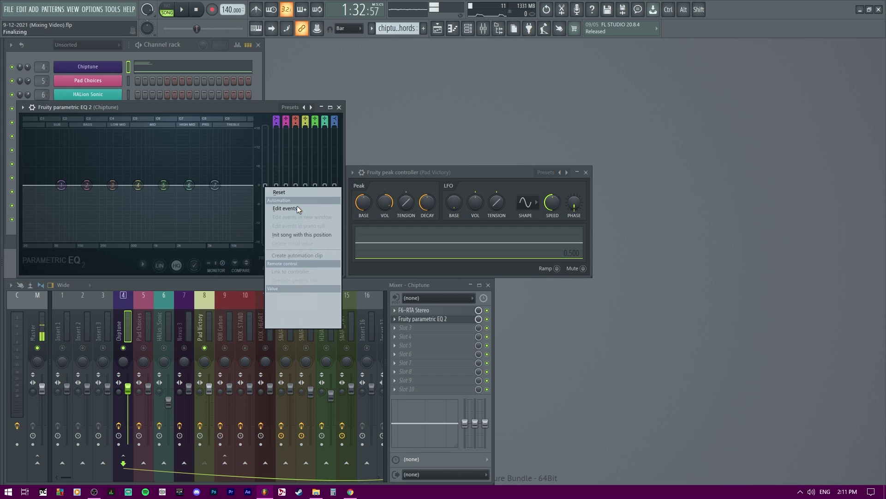
left_click(289, 299)
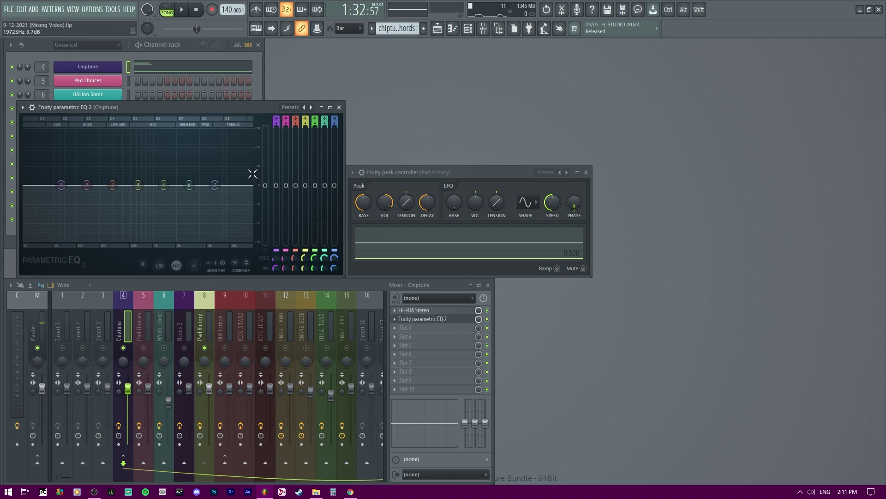
right_click(273, 190)
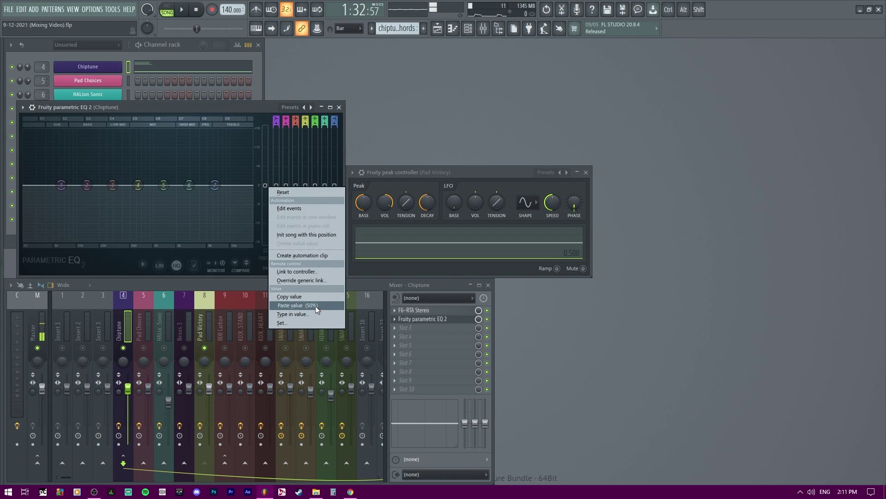
left_click(246, 108)
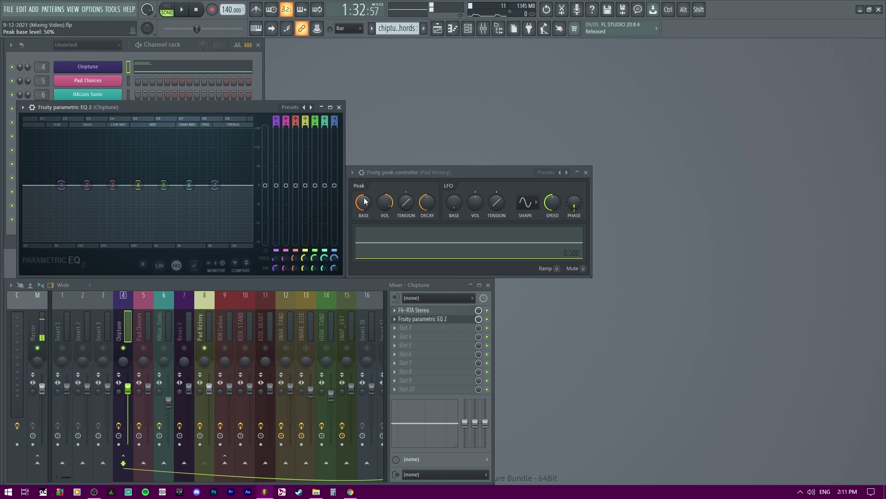
Step: Check the band 3 gain in Chiptune's F6-RTA Stereo and lower parametric EQ band 4 to -4.3 dB
left_click(414, 309)
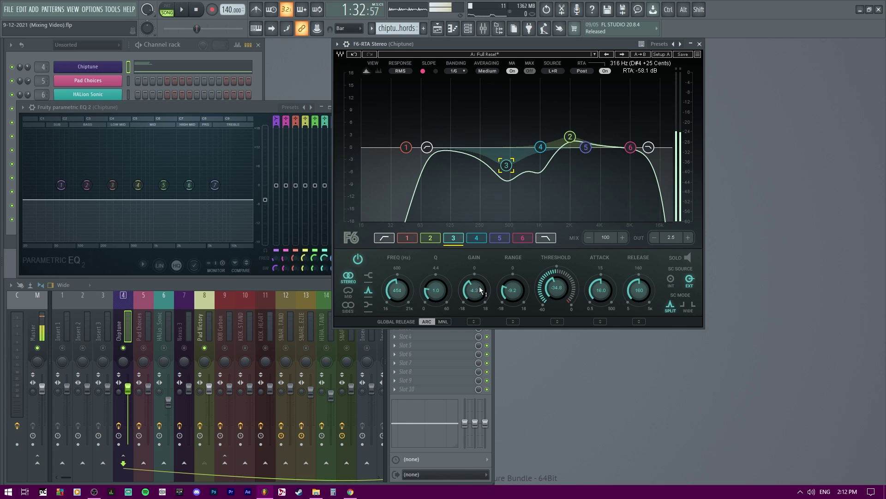
left_click(699, 44)
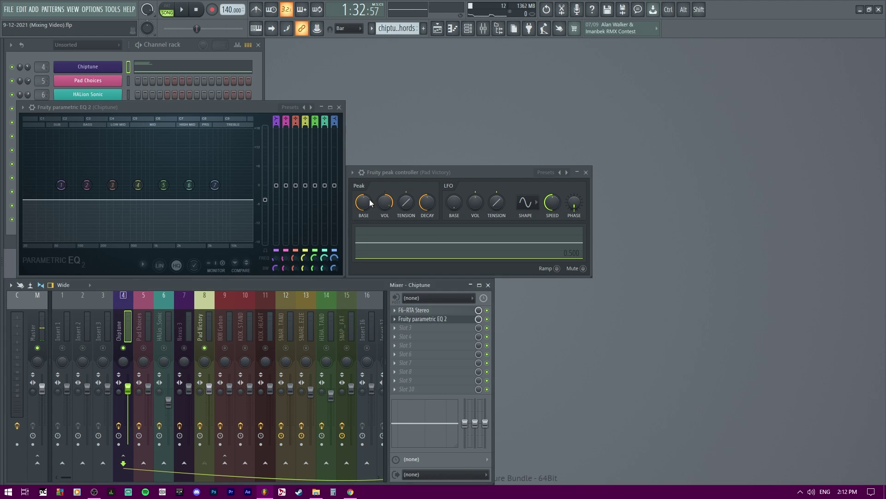
left_click_drag(137, 184, 137, 198)
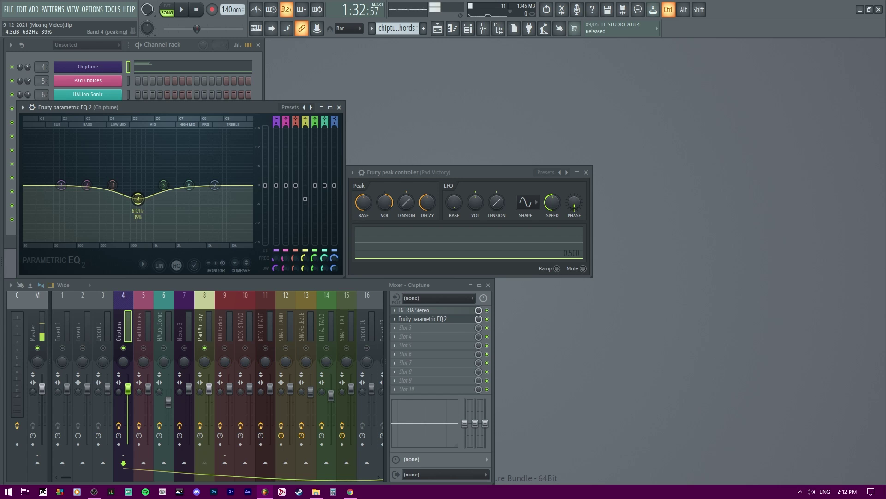
Step: Copy and paste back the EQ band 4 level value, and lower the peak controller's base to the matching level of about 0.375
right_click(305, 198)
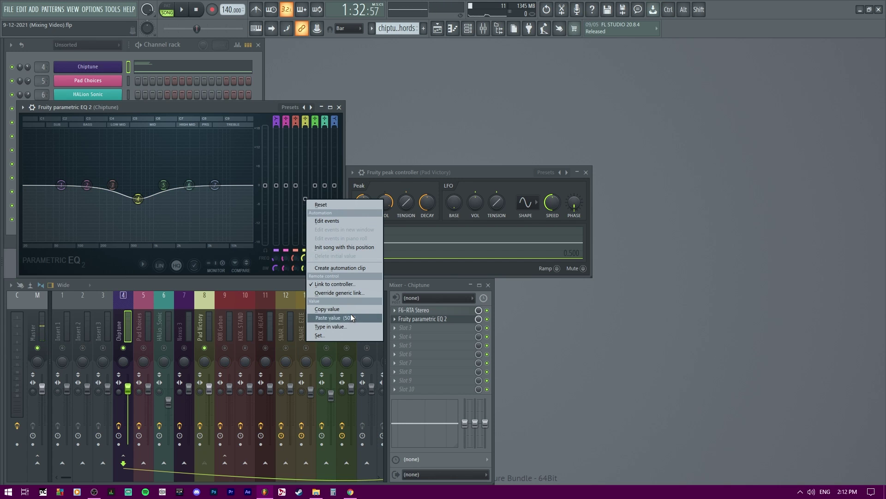
left_click(357, 309)
right_click(305, 199)
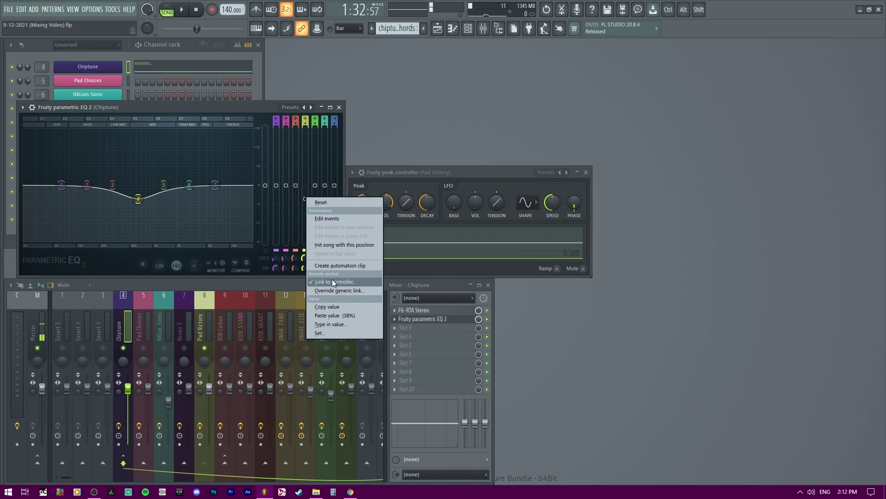
left_click(337, 315)
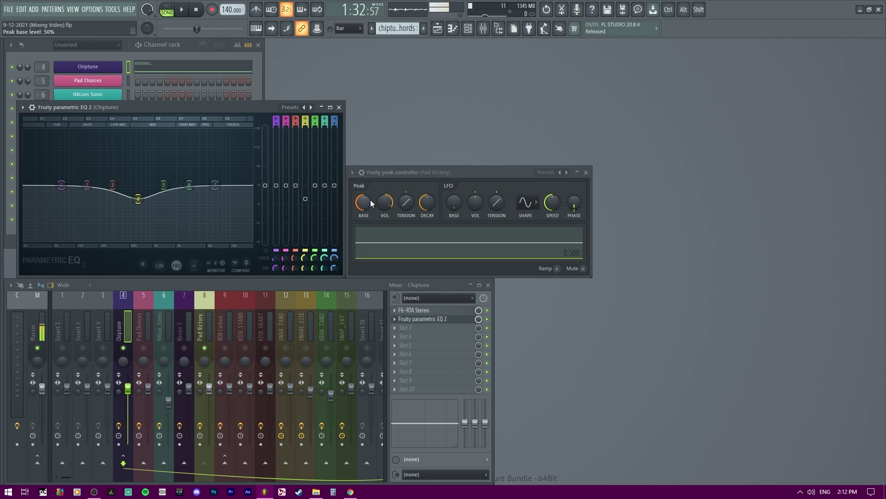
left_click_drag(368, 201, 368, 223)
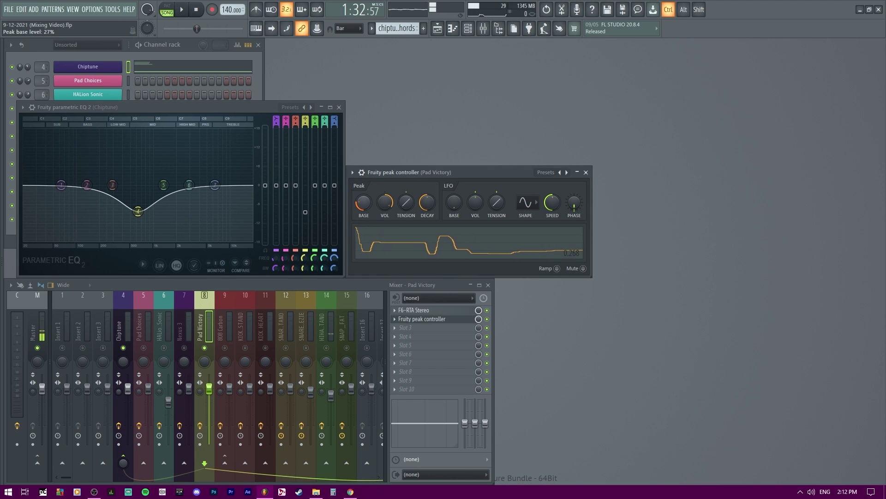
left_click(341, 183)
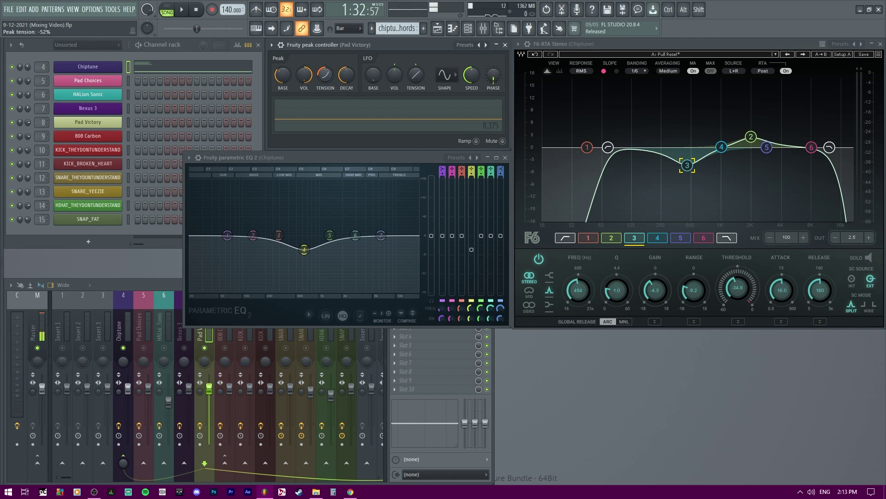
Step: Play the song while adjusting the peak controller's tension and volume amount, including an amount of 200%, and stop playback
left_click_drag(325, 78, 326, 80)
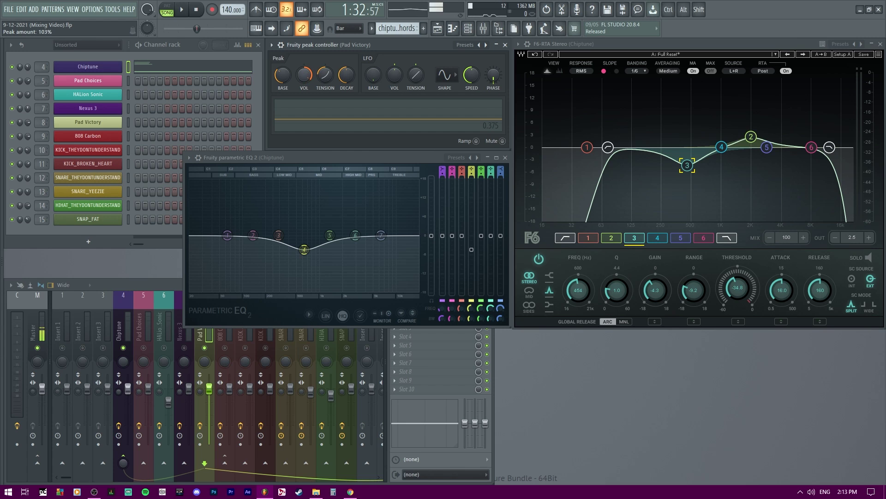
left_click_drag(305, 74, 304, 70)
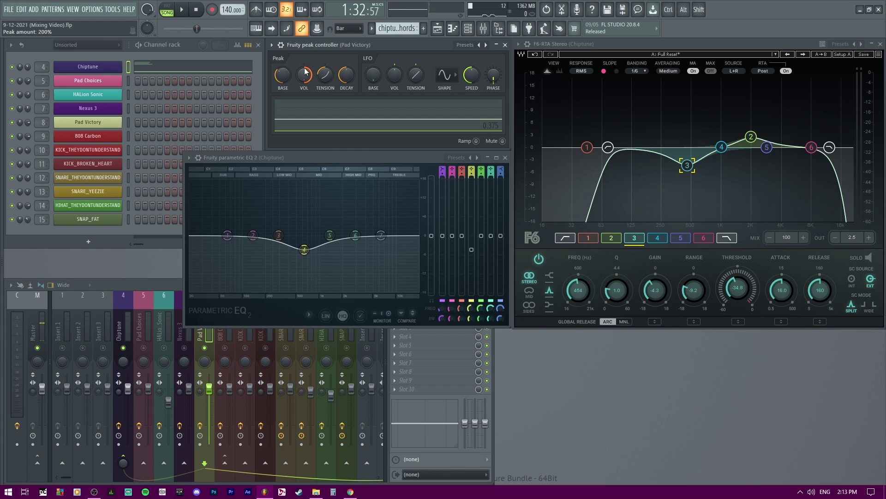
key("space")
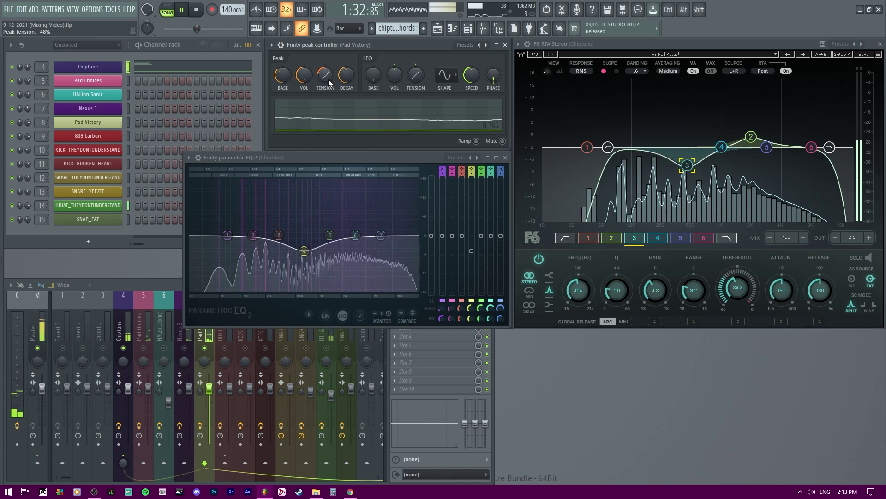
left_click_drag(325, 75, 325, 78)
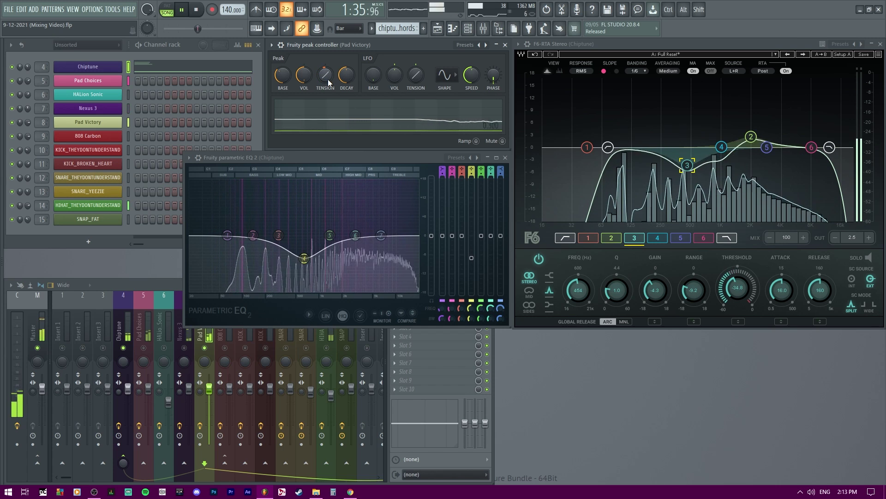
left_click_drag(327, 83, 325, 93)
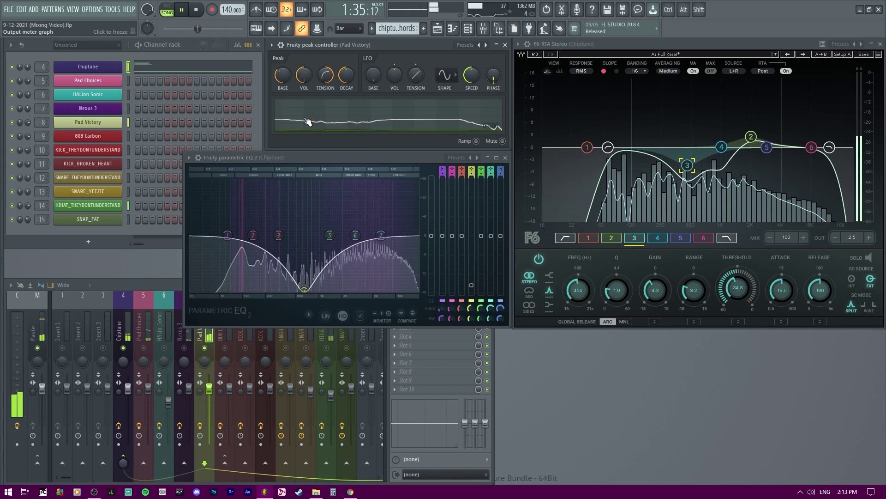
left_click_drag(307, 85, 304, 88)
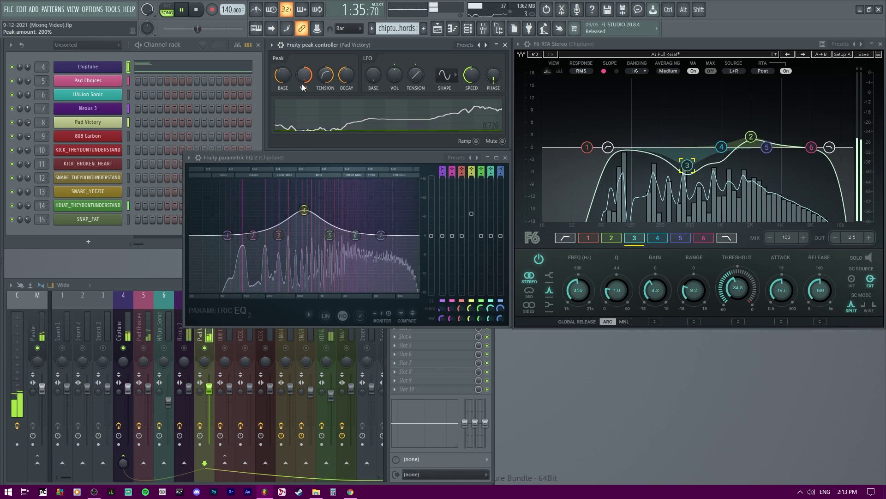
key("space")
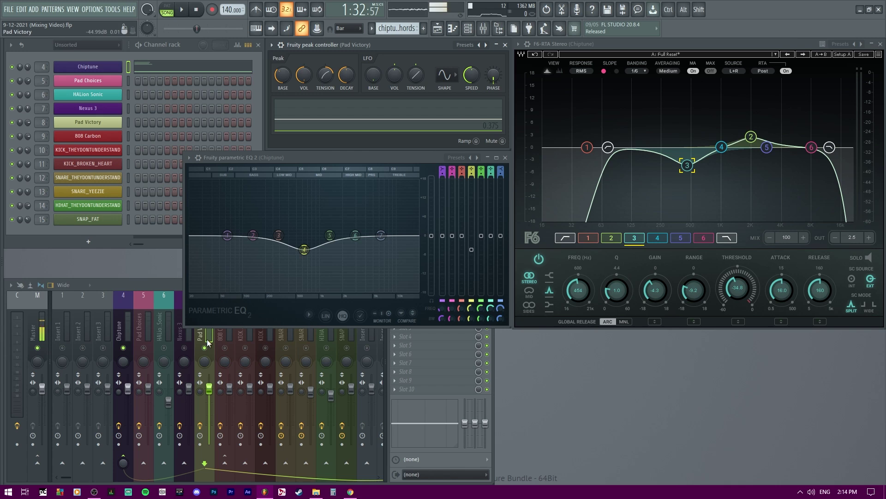
Step: On the Chiptune track, activate Band 6 level as a parameter input on the MID equalizer in the Mid Side EQ Patcher
left_click(121, 333)
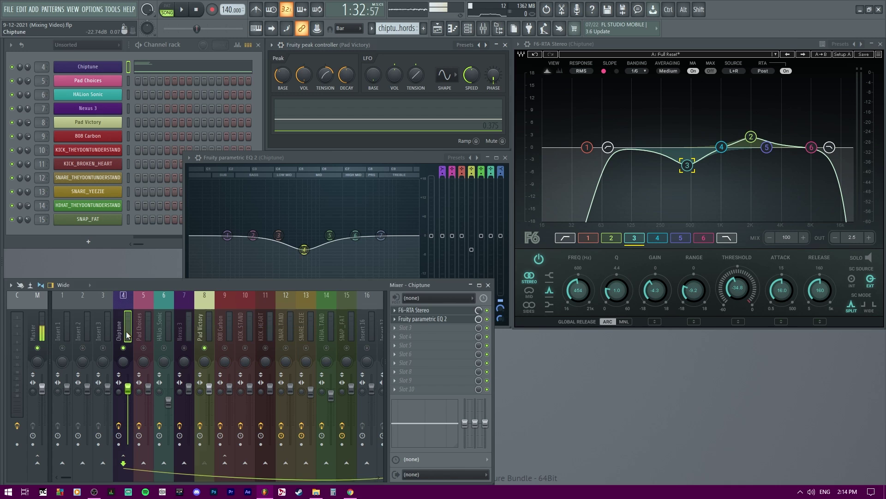
left_click(427, 320)
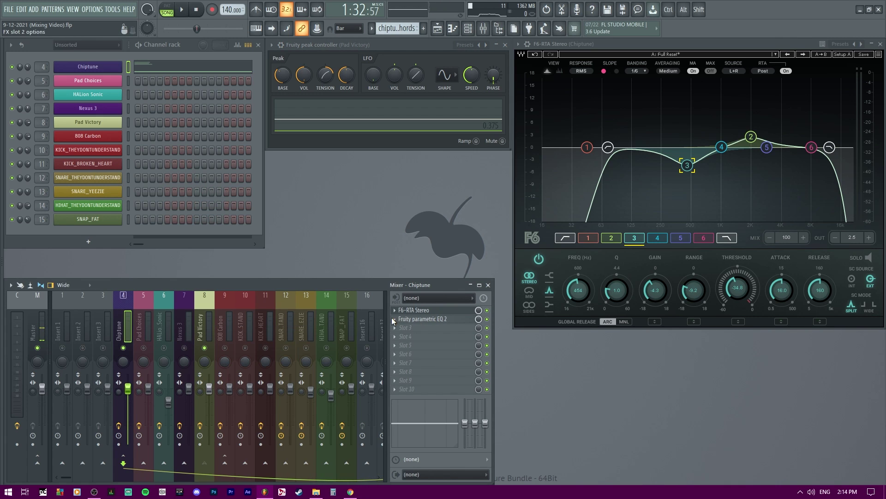
right_click(248, 313)
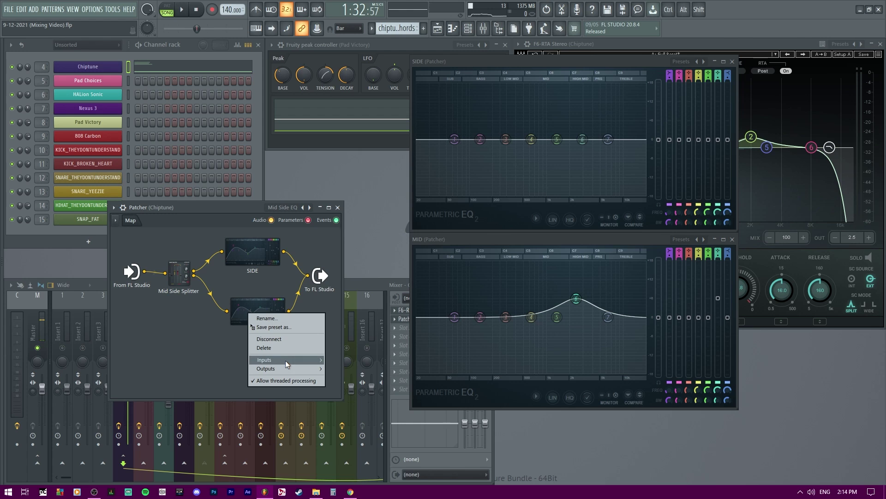
mouse_move(287, 365)
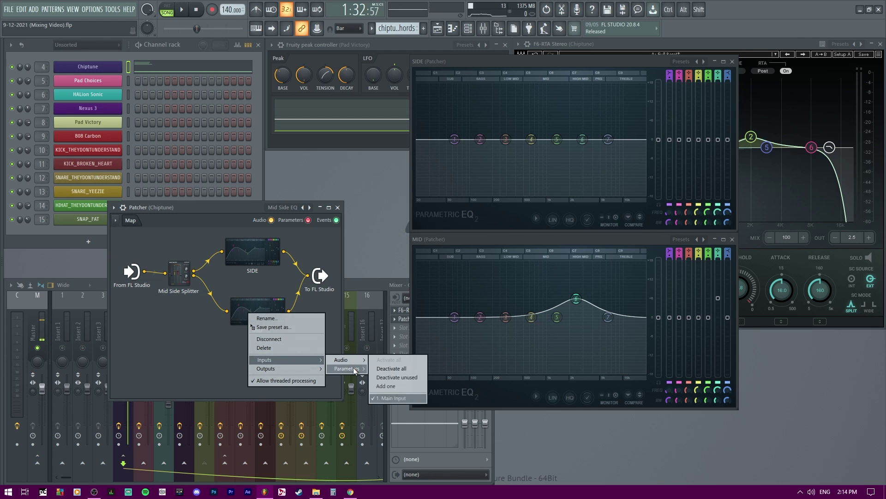
mouse_move(349, 368)
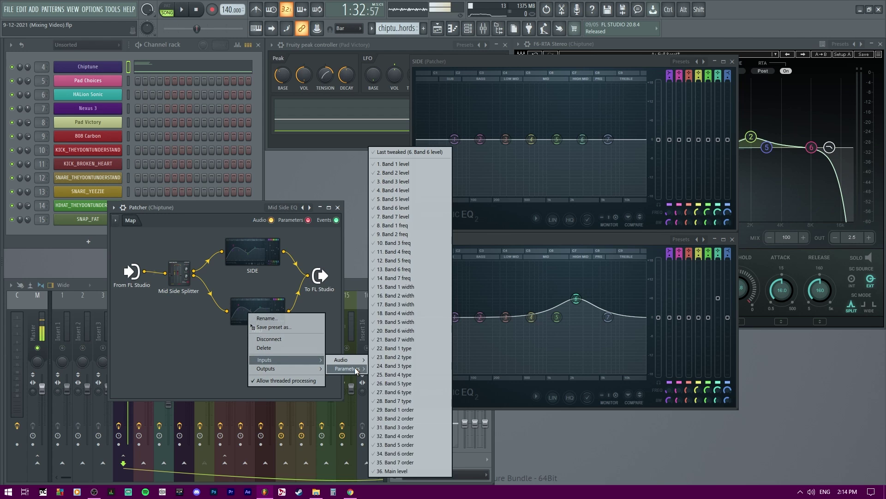
left_click(417, 209)
Step: Link the MID equalizer's Band 6 level to Peak ctrl - Peak and stop the test playback
right_click(227, 313)
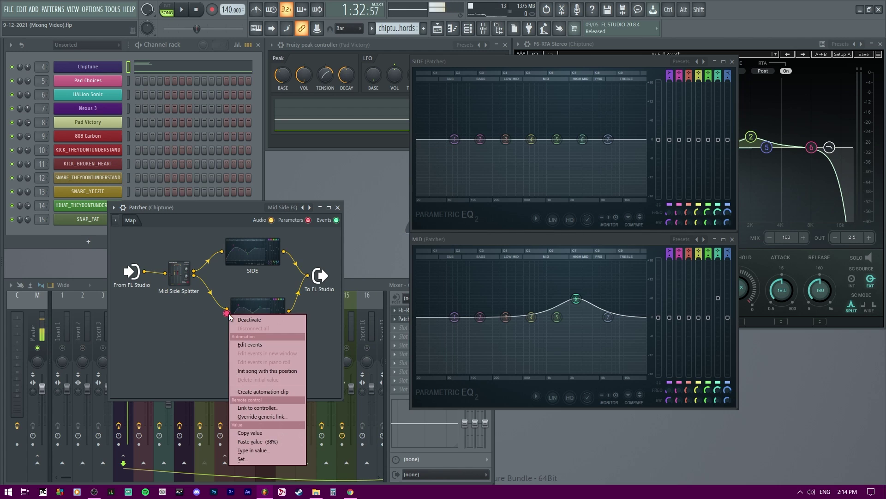
left_click(276, 408)
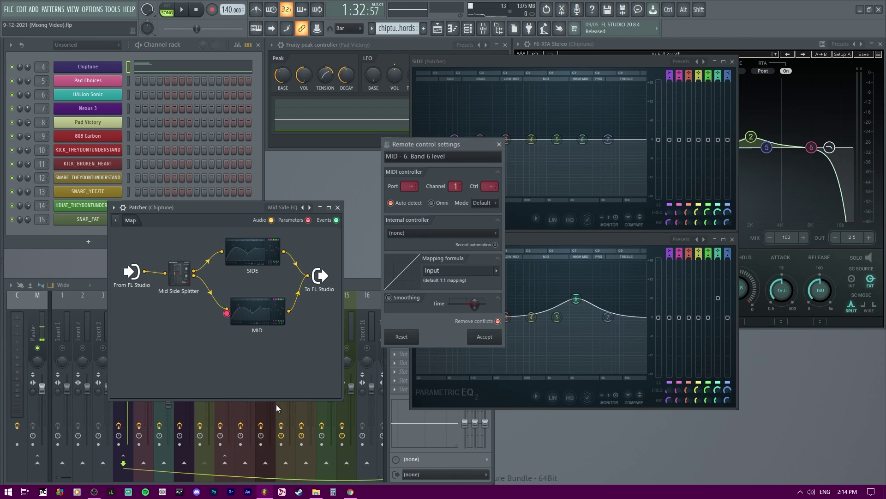
left_click(427, 235)
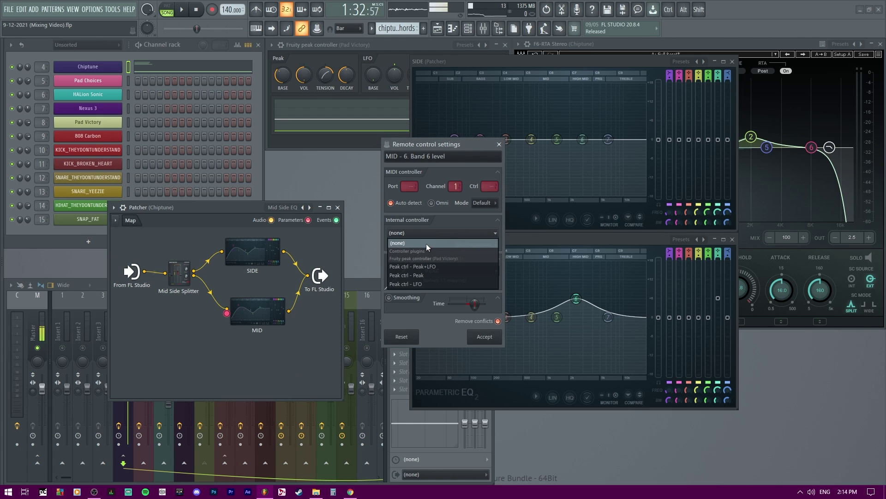
left_click(422, 276)
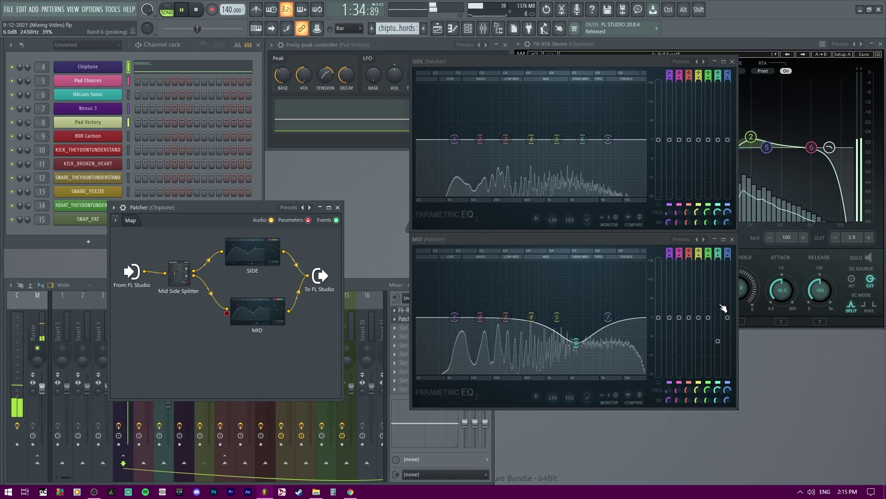
key("space")
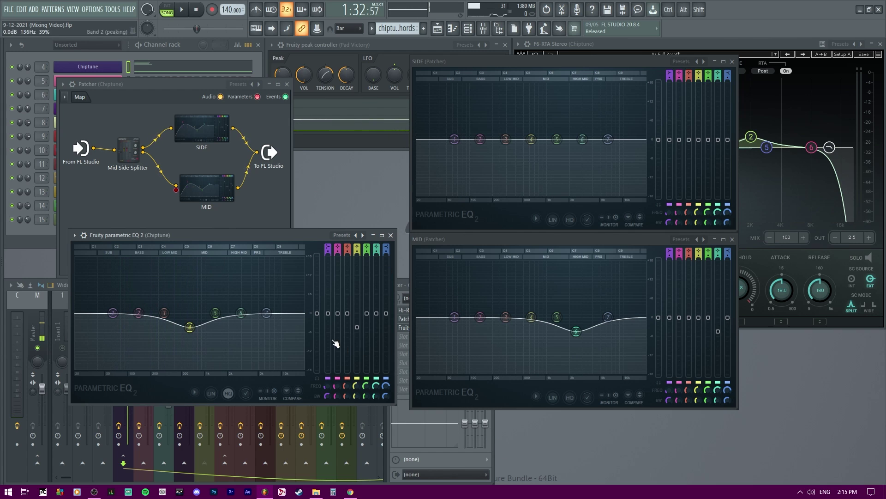
Step: Link the Band 2 level of Chiptune's Fruity parametric EQ 2 to Peak ctrl - Peak with Remove conflicts turned off
right_click(338, 319)
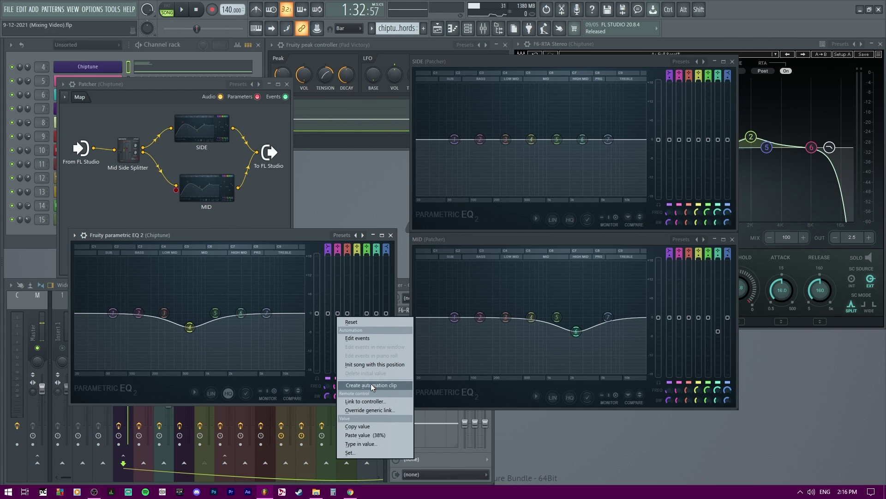
left_click(372, 401)
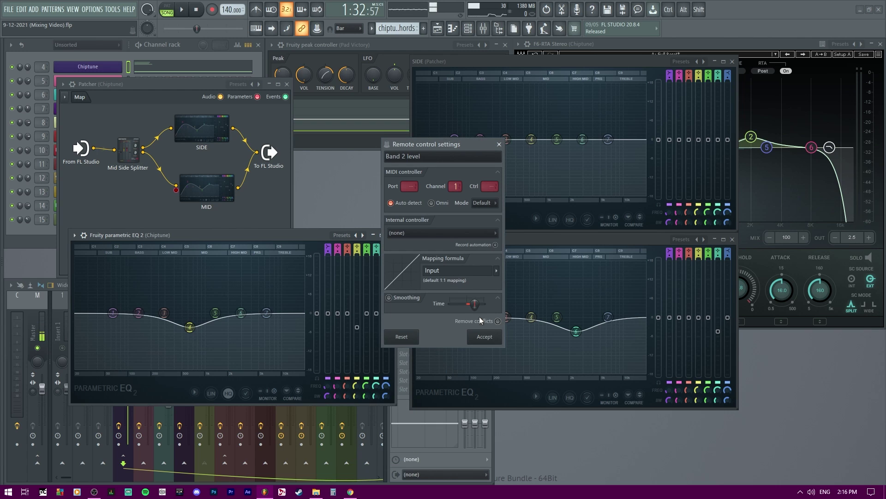
left_click(467, 233)
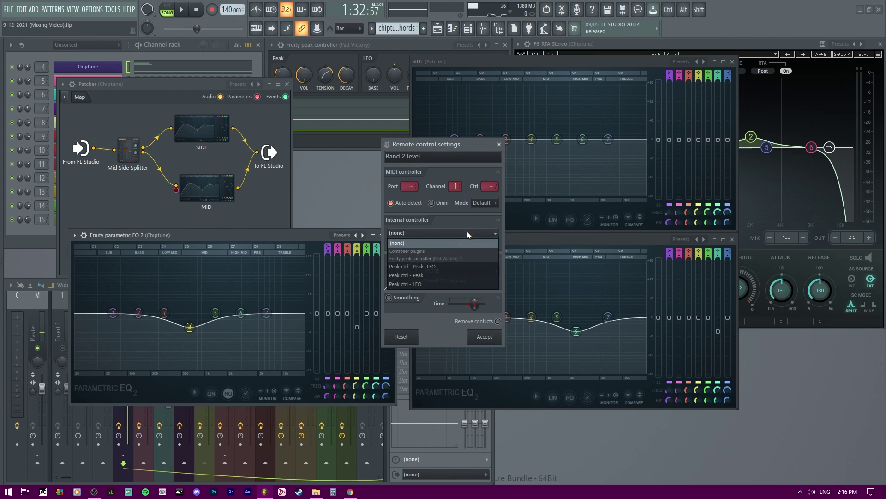
left_click(415, 279)
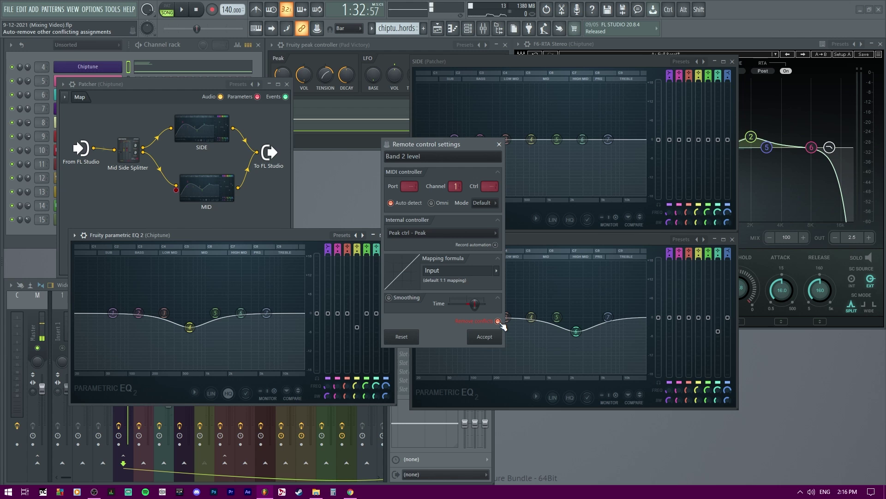
left_click(498, 321)
left_click(485, 336)
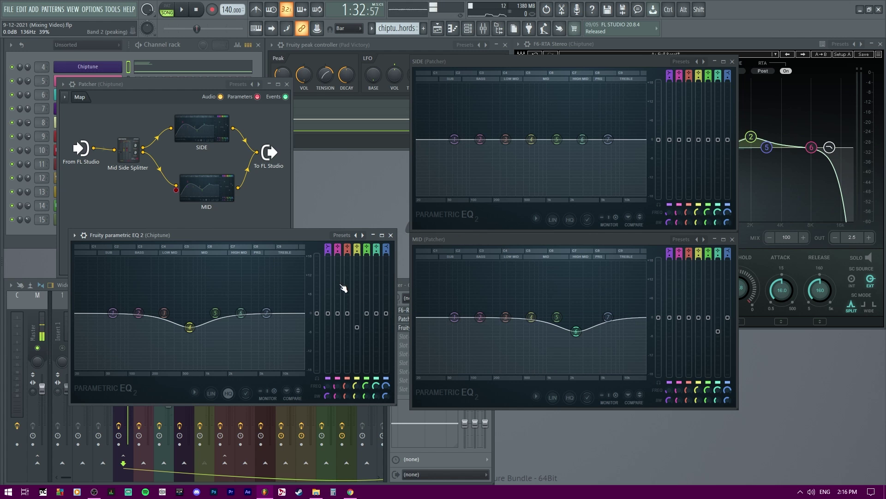
Step: Play the song to check the linked EQ bands and band 2 of 808 Carbon's F6-RTA Stereo, and stop playback
key("space")
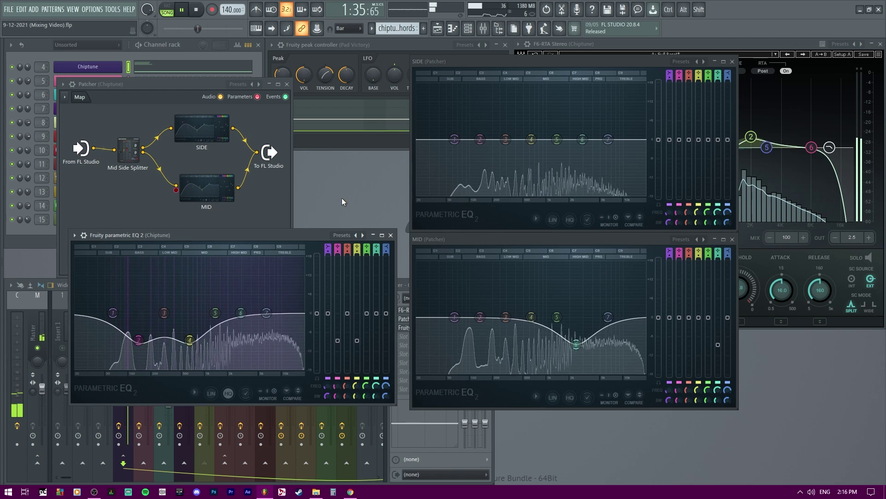
key("space")
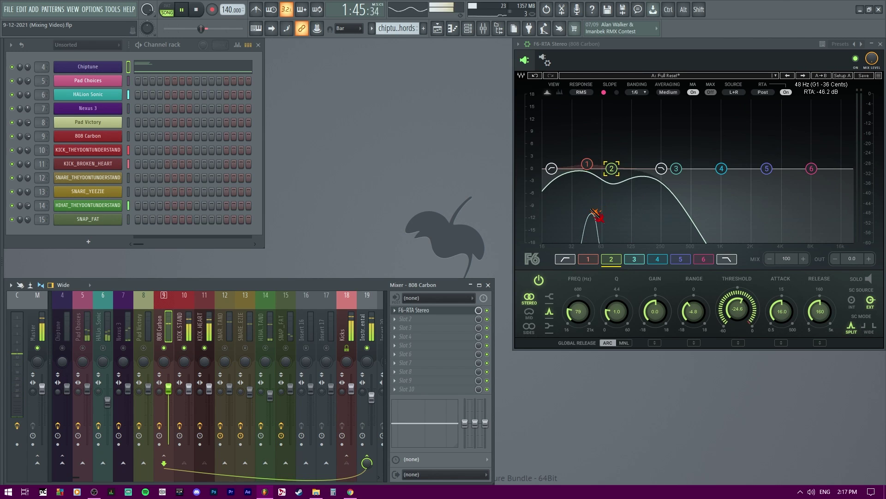
key("space")
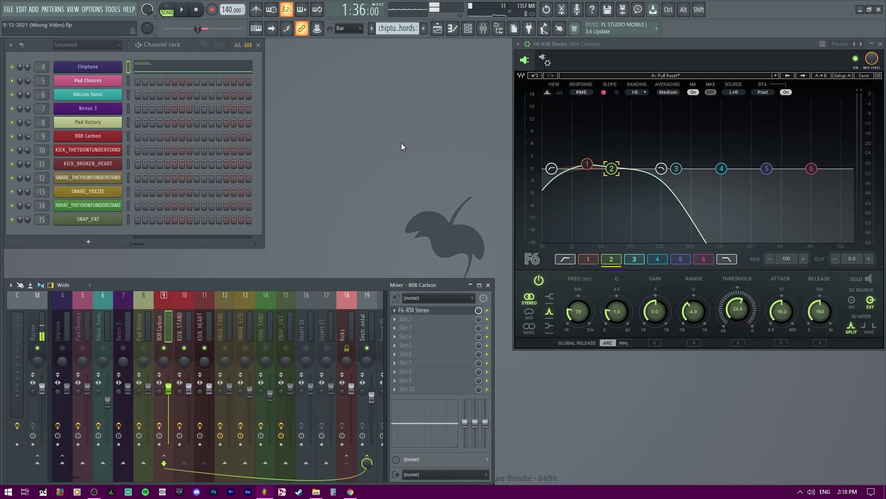
Step: Show the playlist at the start of the Chorus around the 808 Brick and kick clips, and clear the clip selection
key("F5")
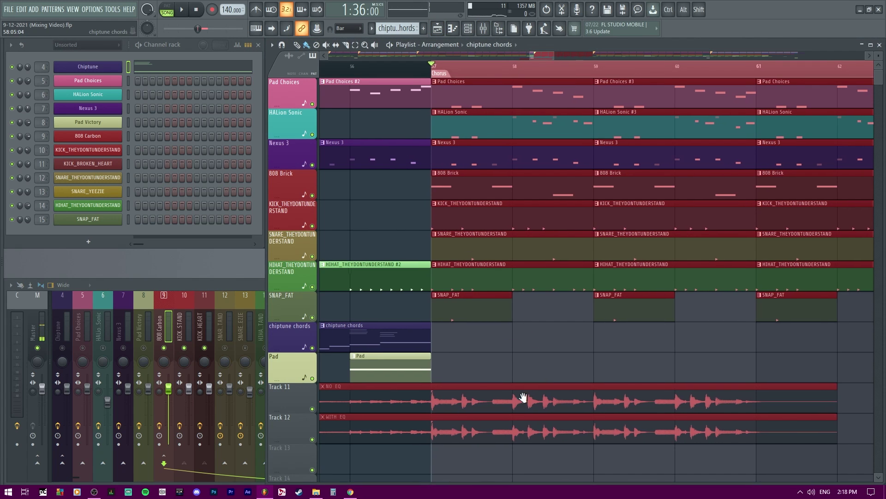
left_click_drag(523, 397, 510, 397)
scroll(454, 194, "up", 3)
scroll(471, 279, "up", 3)
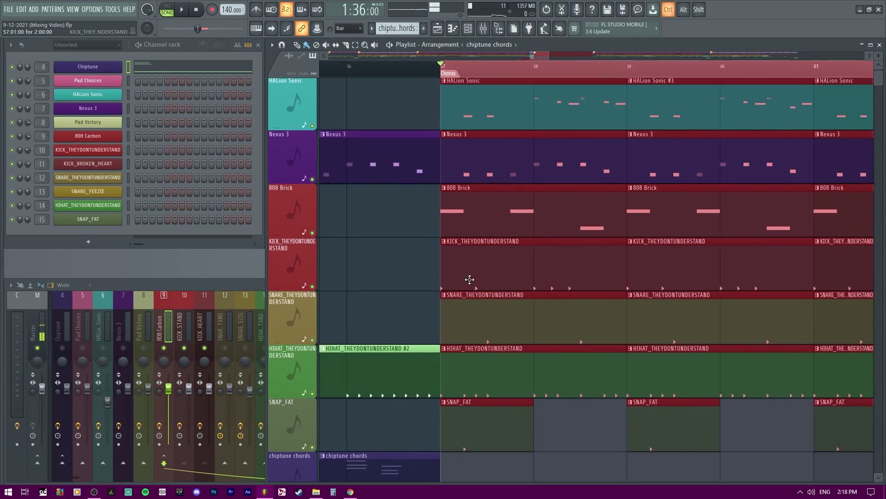
left_click(393, 286)
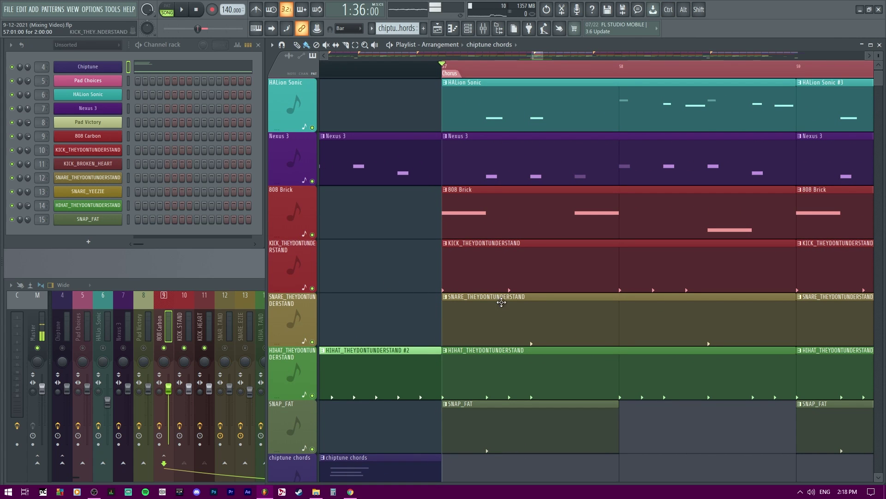